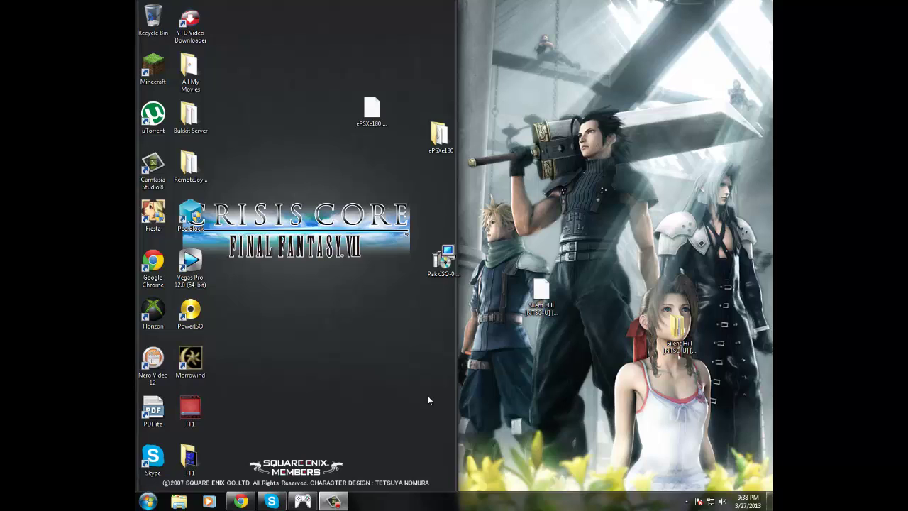
Check the ePSXe180.7z.001 download page in the browser, then extract the downloaded archive to an ePSXe180 folder with 7-Zip.
left_click(241, 500)
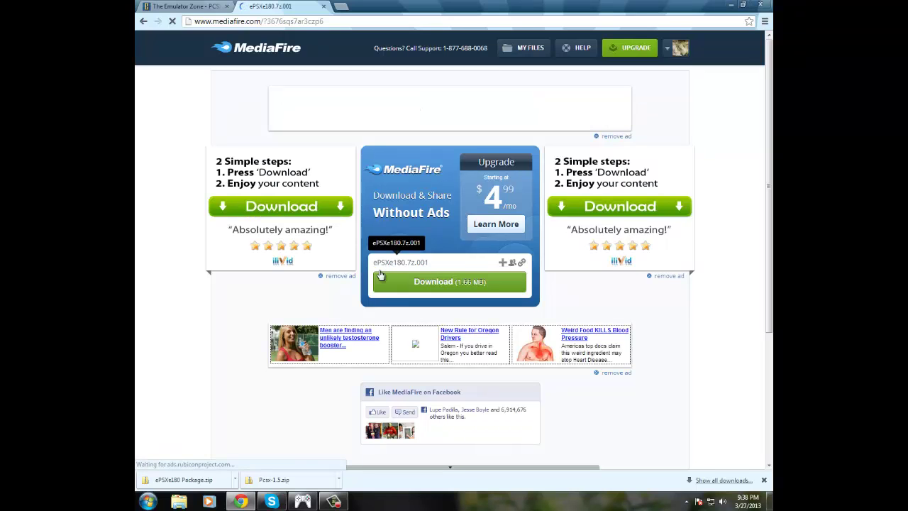
left_click(730, 4)
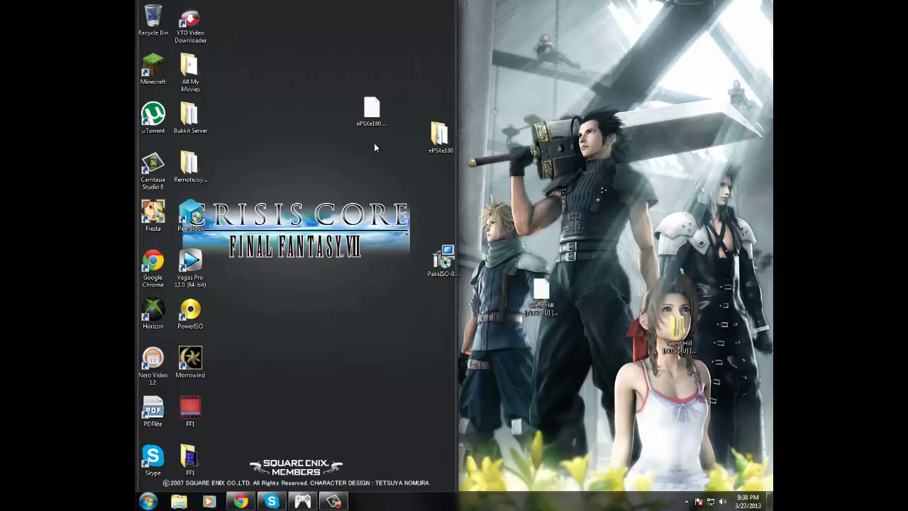
right_click(378, 117)
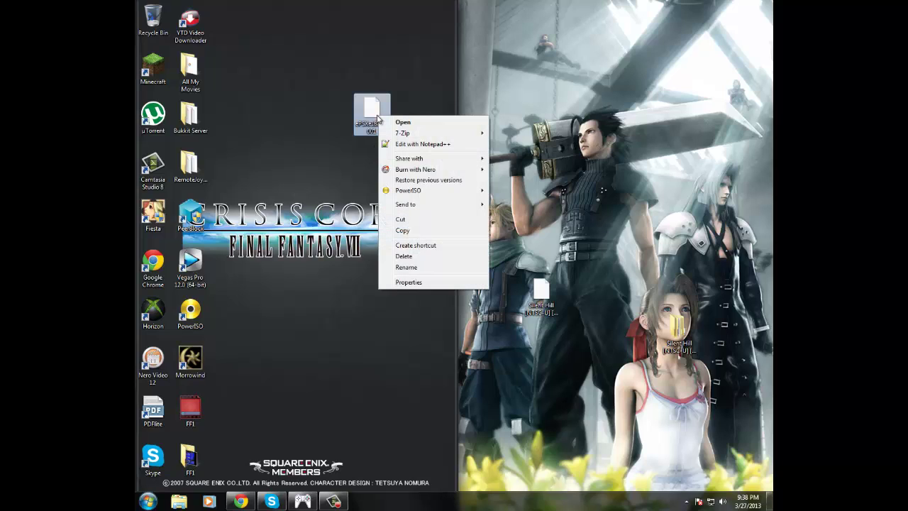
mouse_move(416, 137)
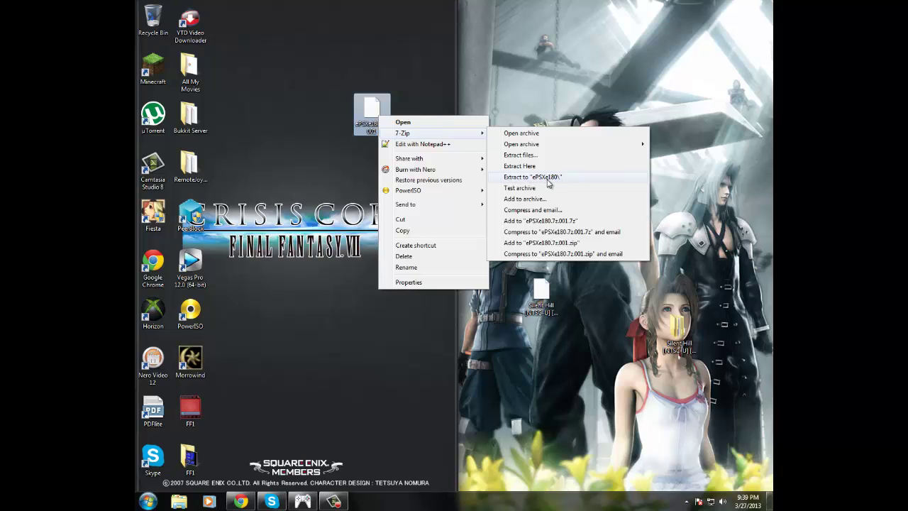
left_click(547, 183)
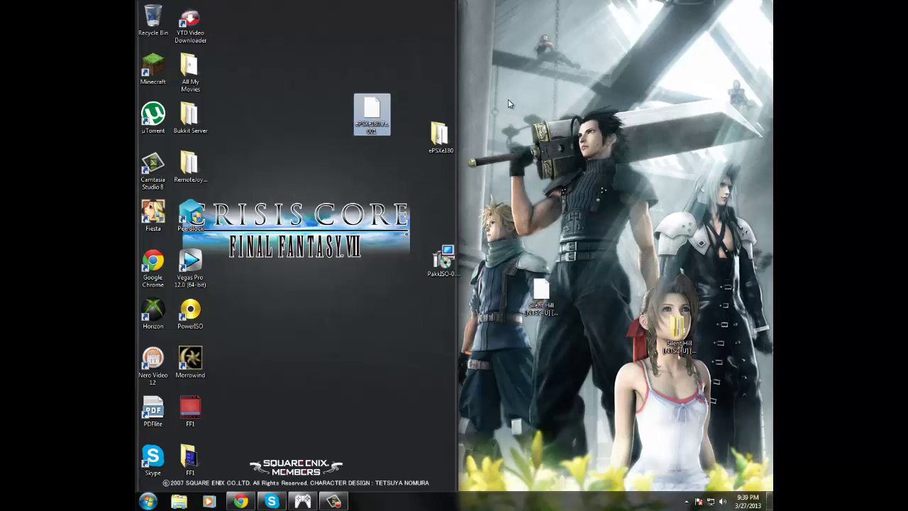
Launch the ePSXe application from the desktop's ePSXe180 folder and allow it to run.
double_click(443, 142)
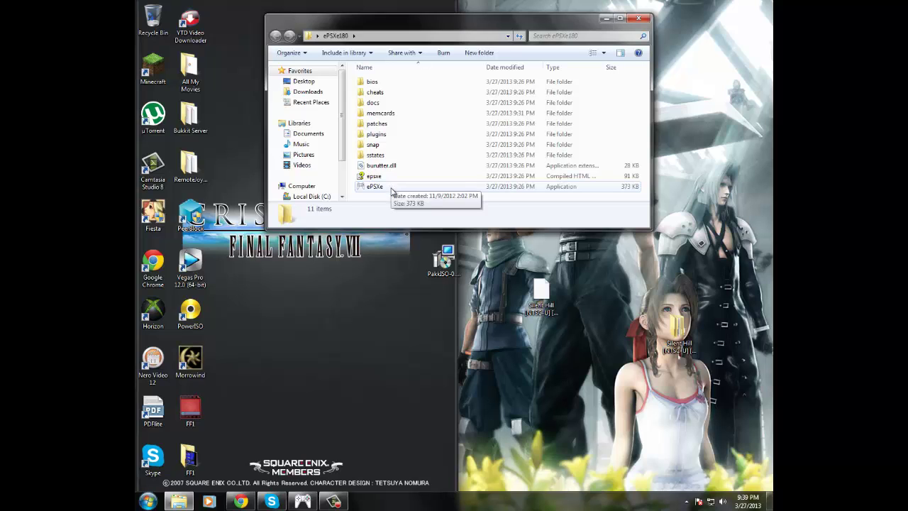
double_click(391, 190)
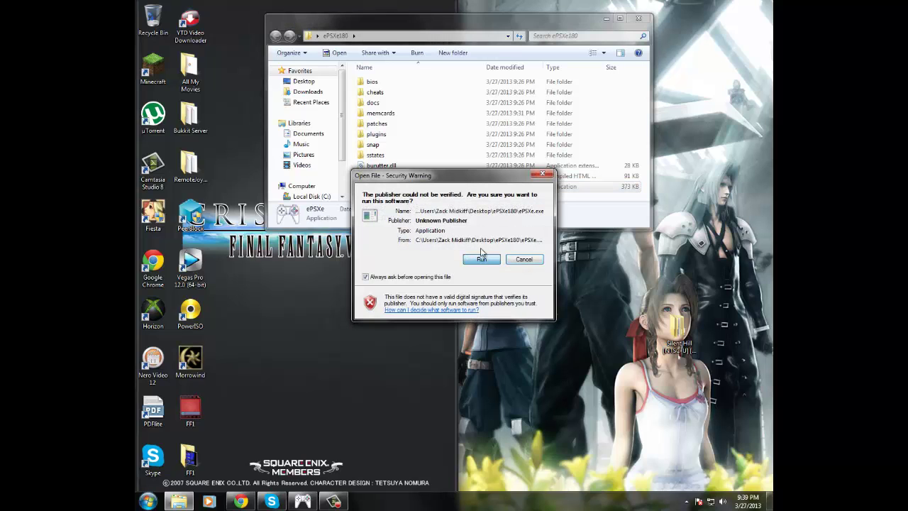
left_click(481, 257)
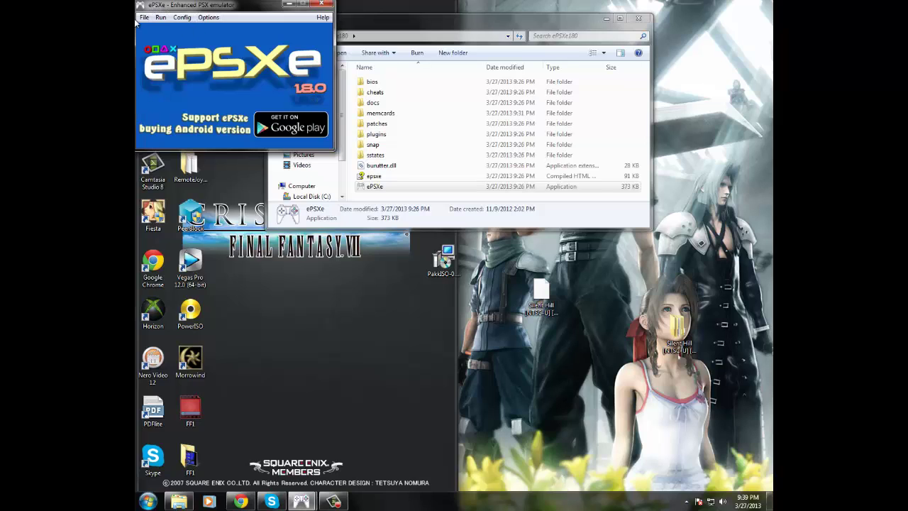
Open the renderer configuration of the main video plugin, Pete's OpenGL Driver 1.77.
left_click(160, 17)
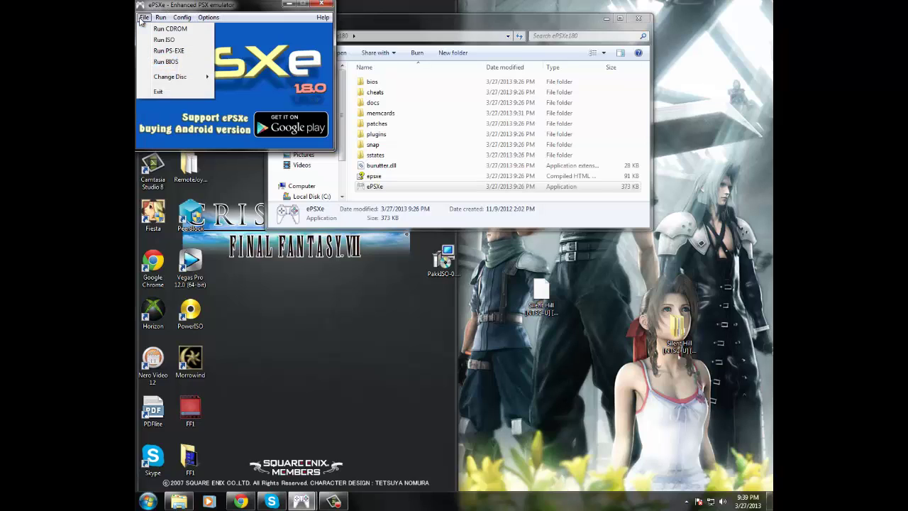
left_click(180, 18)
left_click(181, 17)
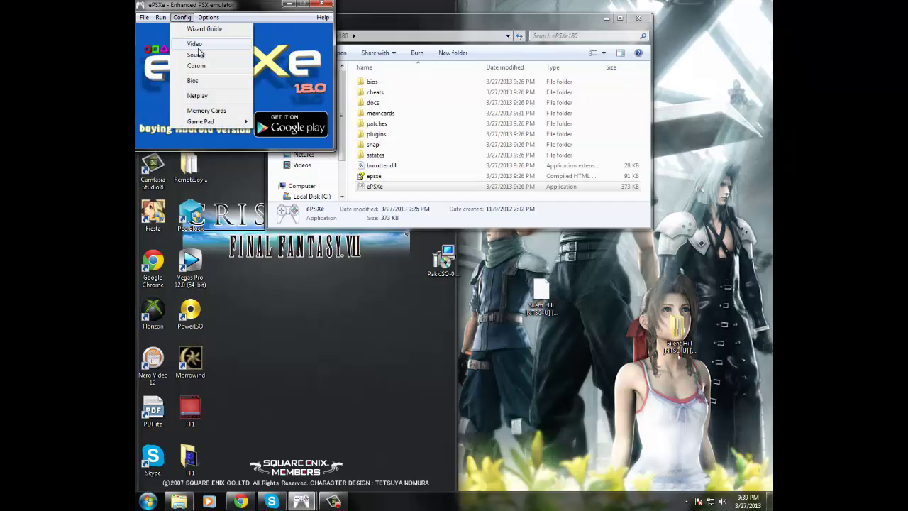
left_click(198, 46)
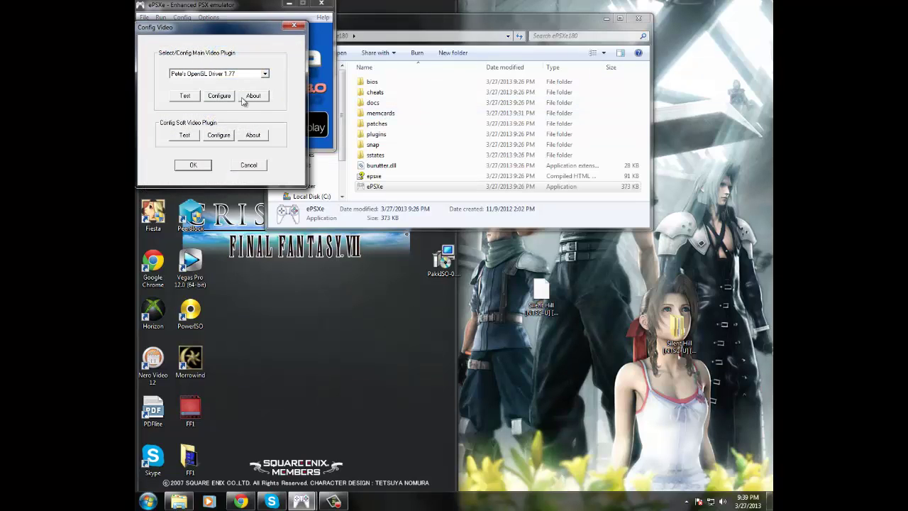
left_click(219, 96)
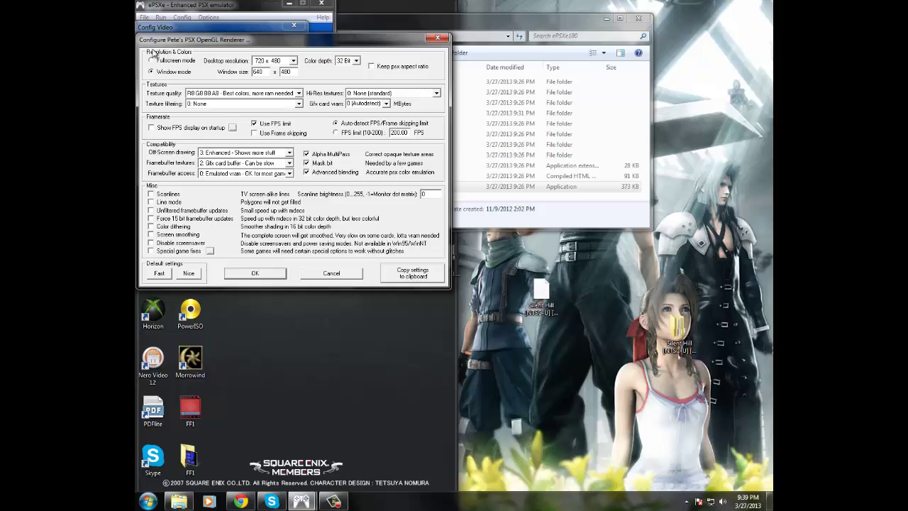
Apply the Nice default settings to the OpenGL renderer, set it to window mode, and save the video configuration.
left_click(189, 275)
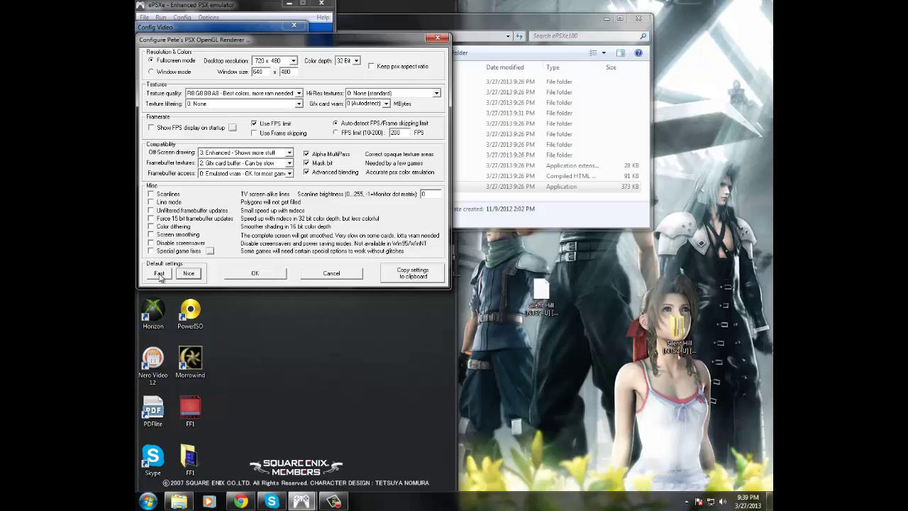
left_click(160, 275)
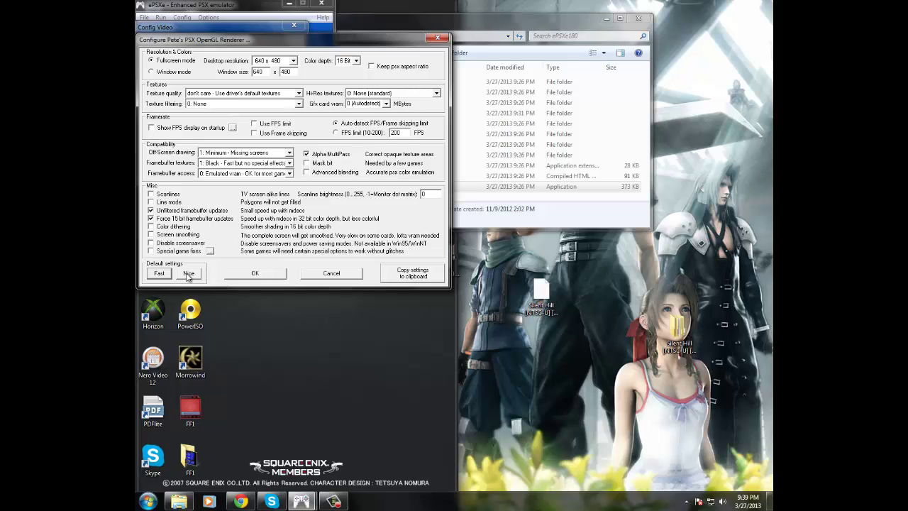
left_click(188, 274)
left_click(151, 71)
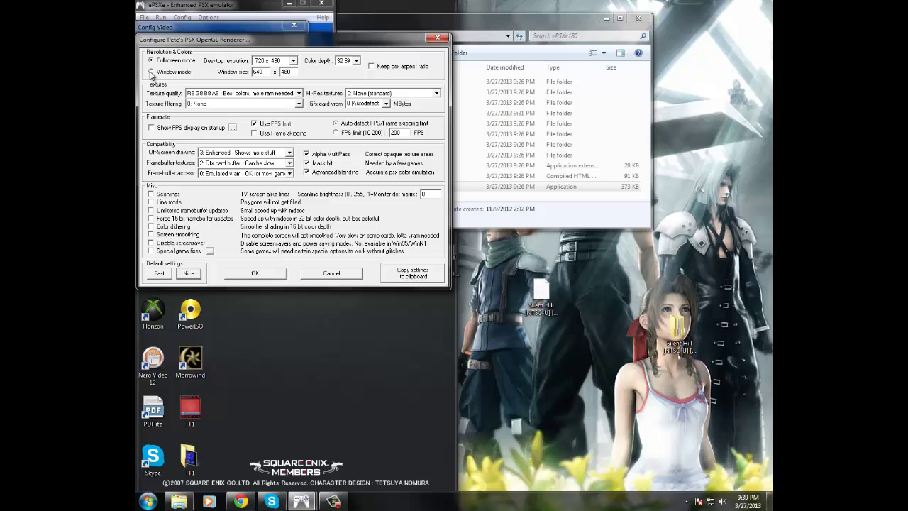
left_click(262, 274)
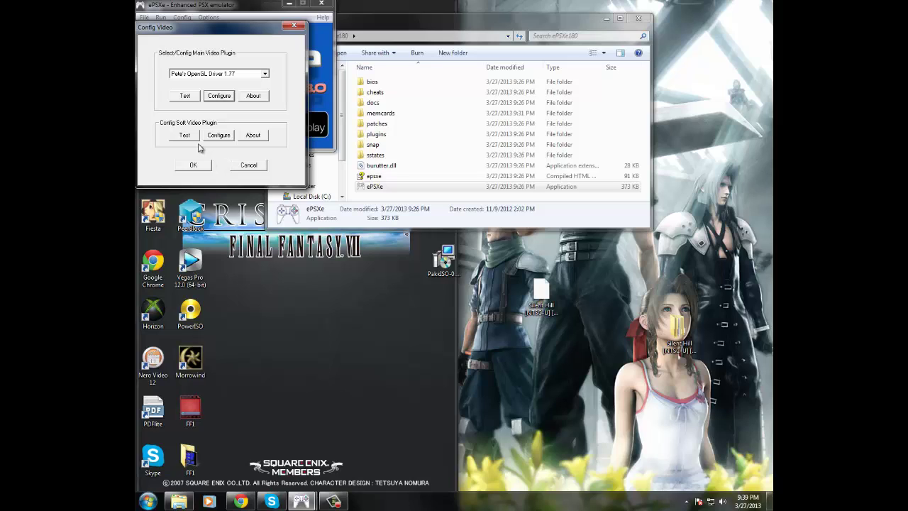
left_click(198, 168)
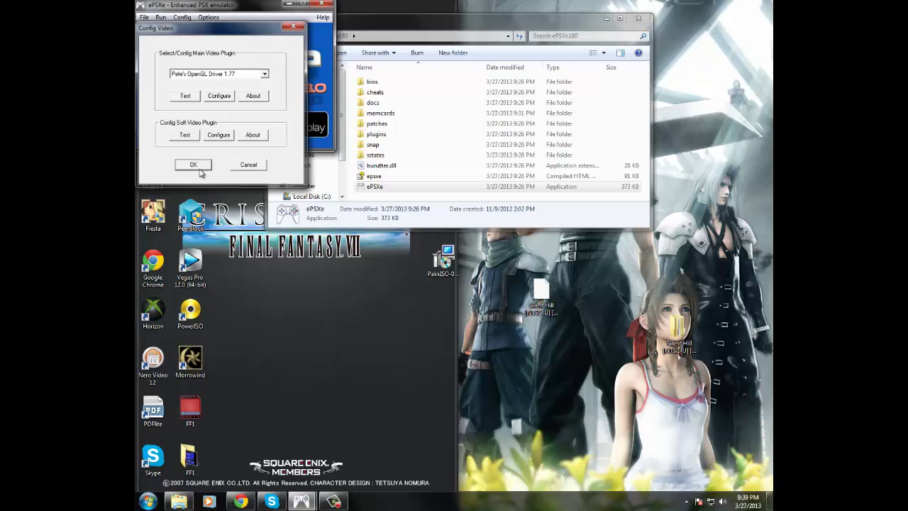
Accept the Eternal SPU Plugin 1.41 configuration with DirectSound and keep sound enabled.
left_click(186, 18)
left_click(196, 57)
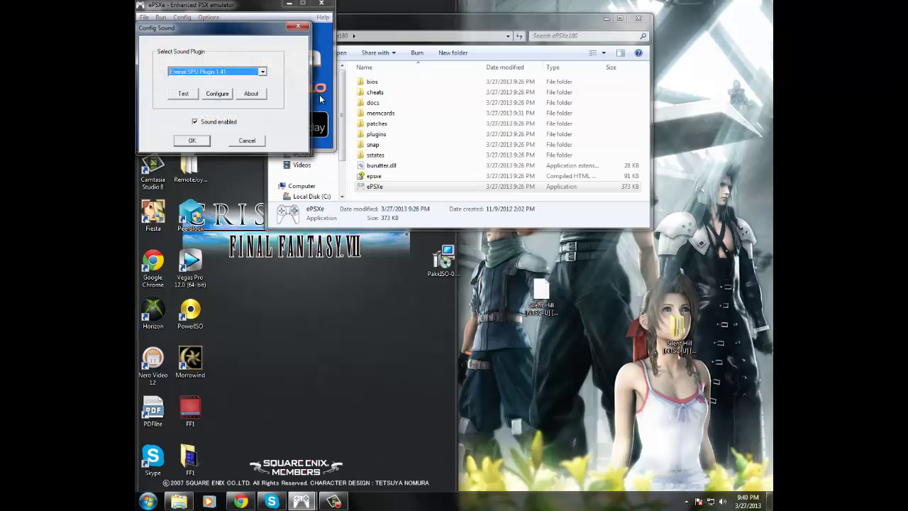
left_click(217, 94)
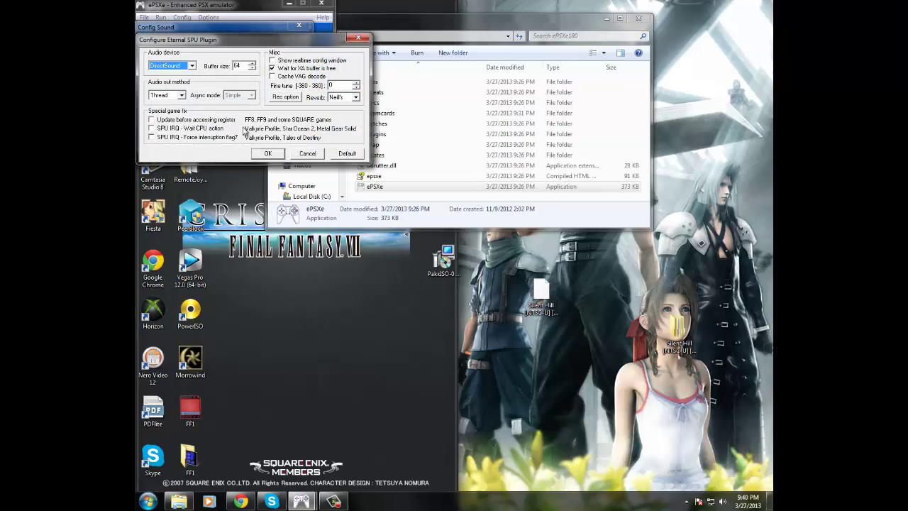
left_click(267, 153)
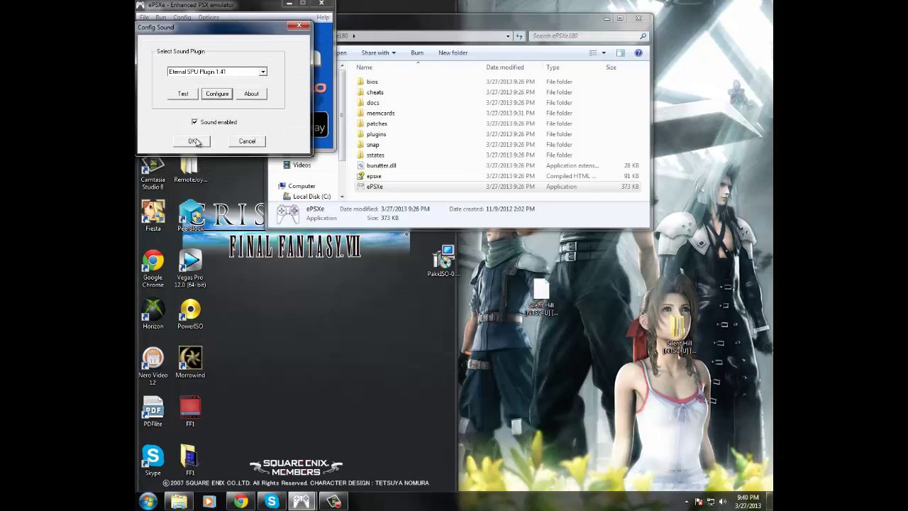
left_click(196, 141)
Set the CD-ROM plugin to ePSXe CDR WNT/W2K core 1.7.0 and save the choice.
left_click(181, 17)
left_click(202, 68)
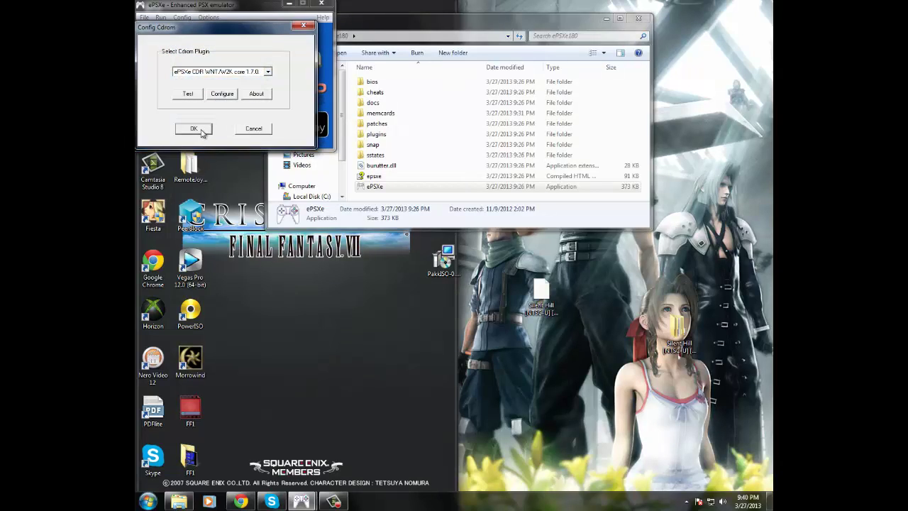
left_click(222, 71)
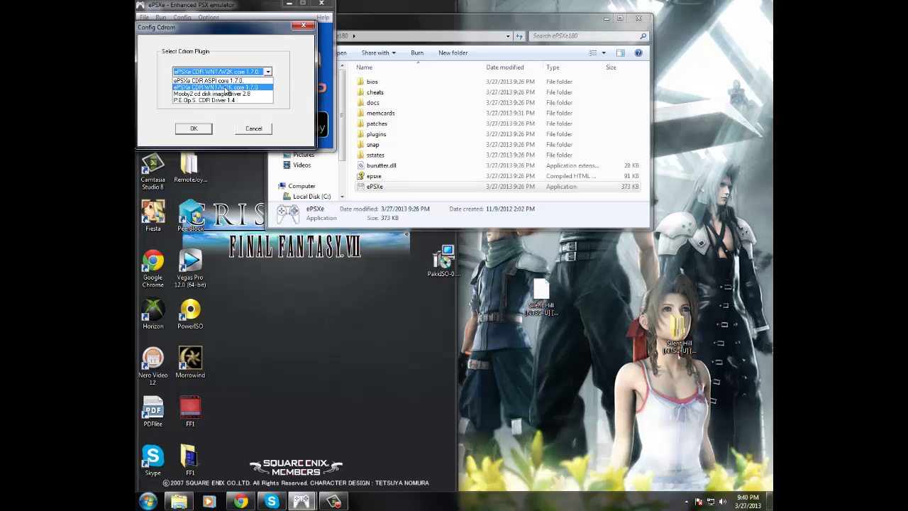
left_click(226, 87)
left_click(195, 129)
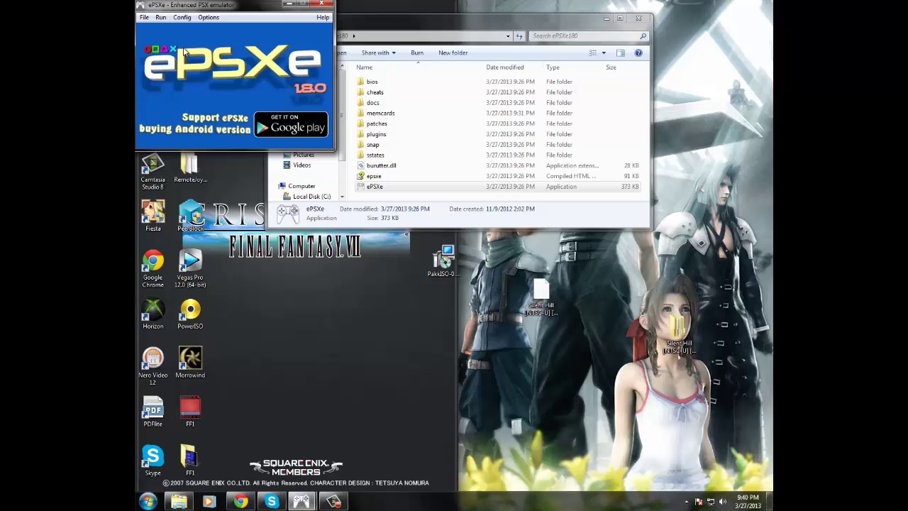
Set the emulator's BIOS file to SCPH1001.BIN from the bios folder inside the desktop's ePSXe180 folder.
left_click(182, 17)
left_click(204, 86)
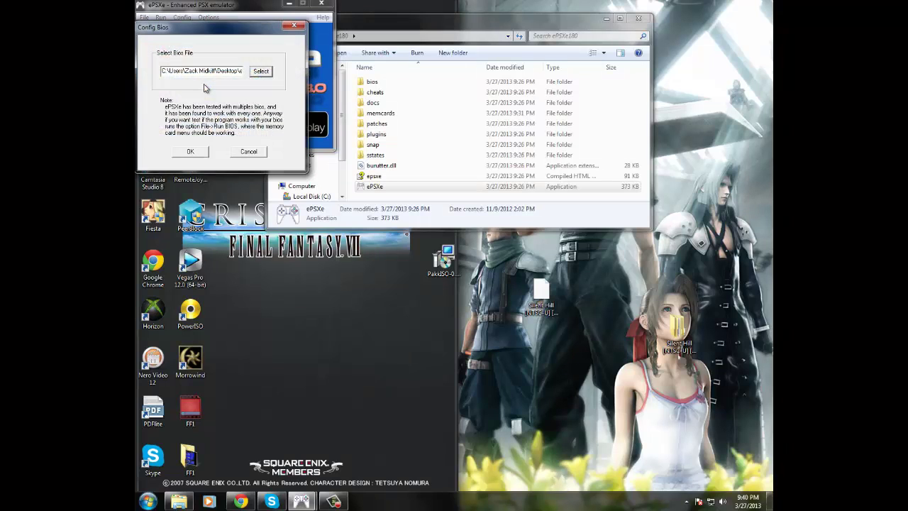
left_click(261, 73)
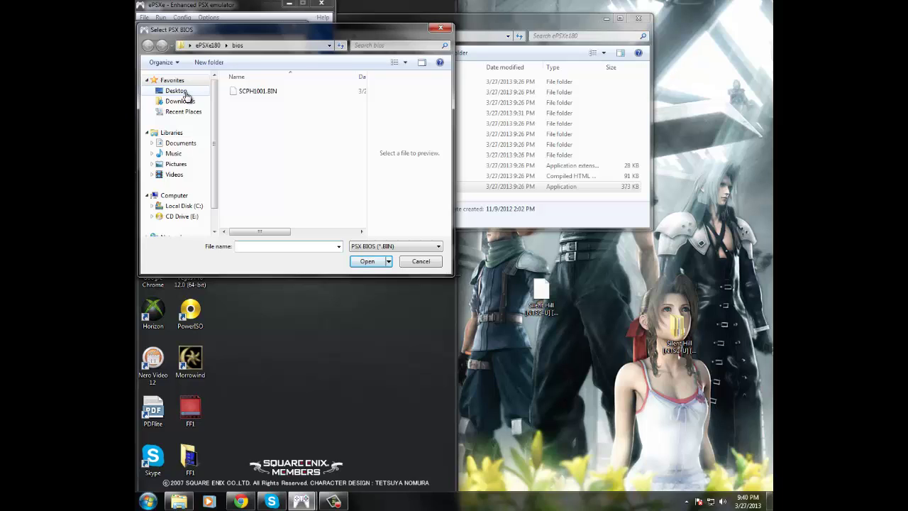
left_click(186, 93)
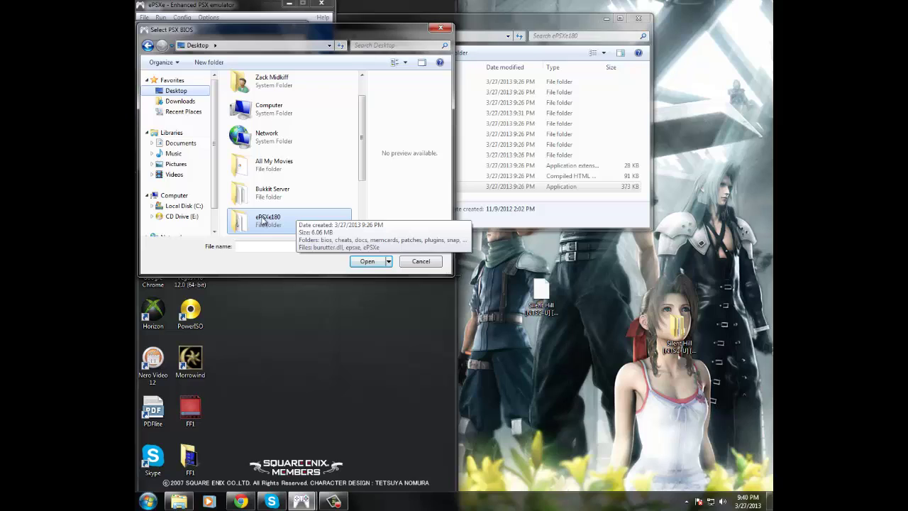
double_click(261, 220)
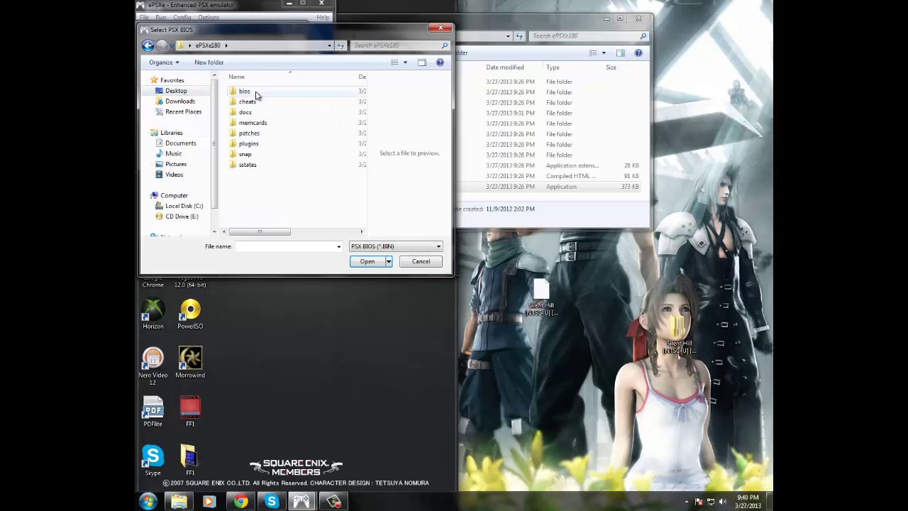
double_click(258, 93)
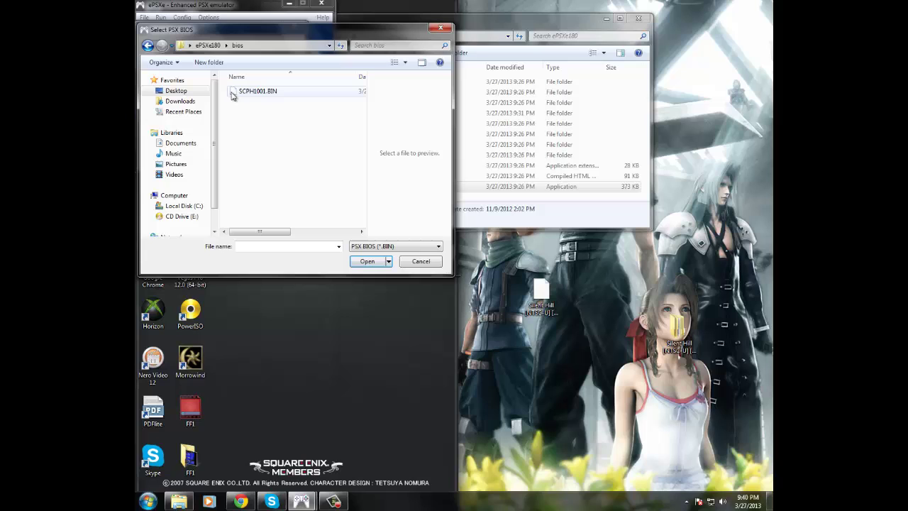
left_click(234, 95)
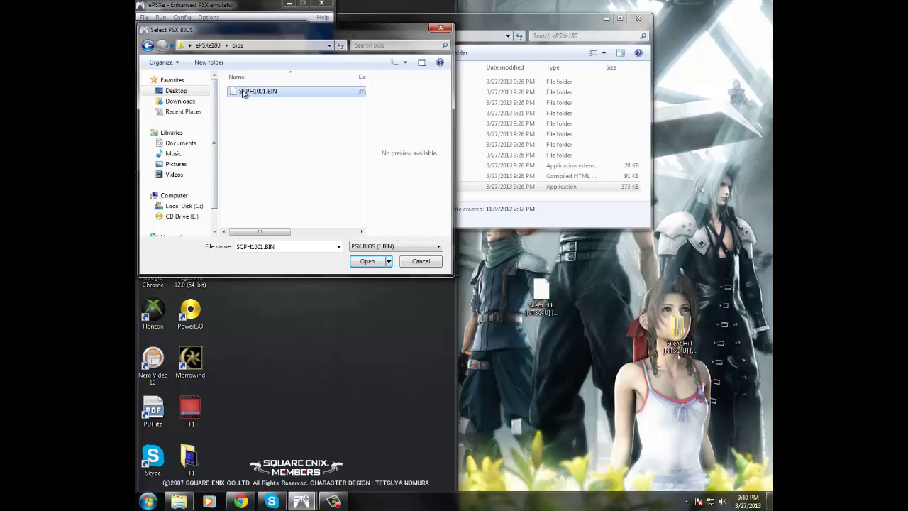
left_click(367, 261)
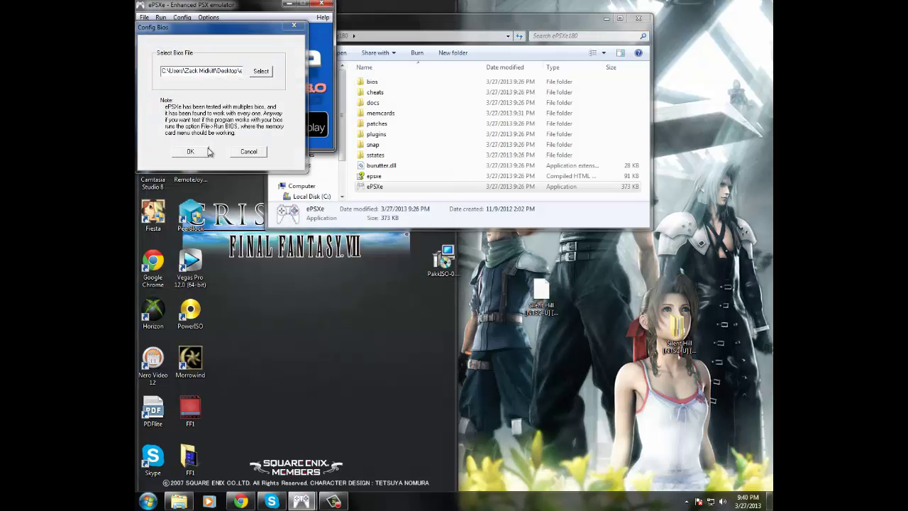
left_click(188, 151)
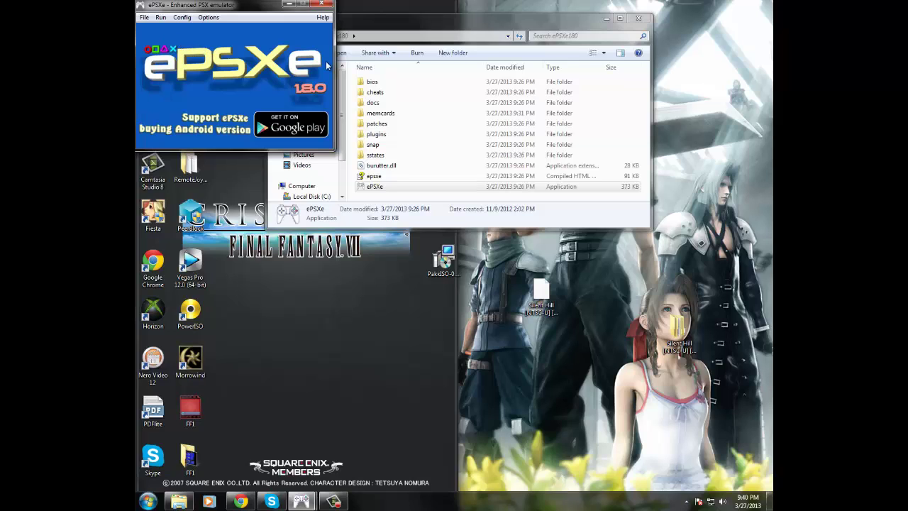
Close the ePSXe180 folder window and open the inner Silent Hill [NTSC-U] [SLUS-00707] game folder from the desktop.
left_click(639, 20)
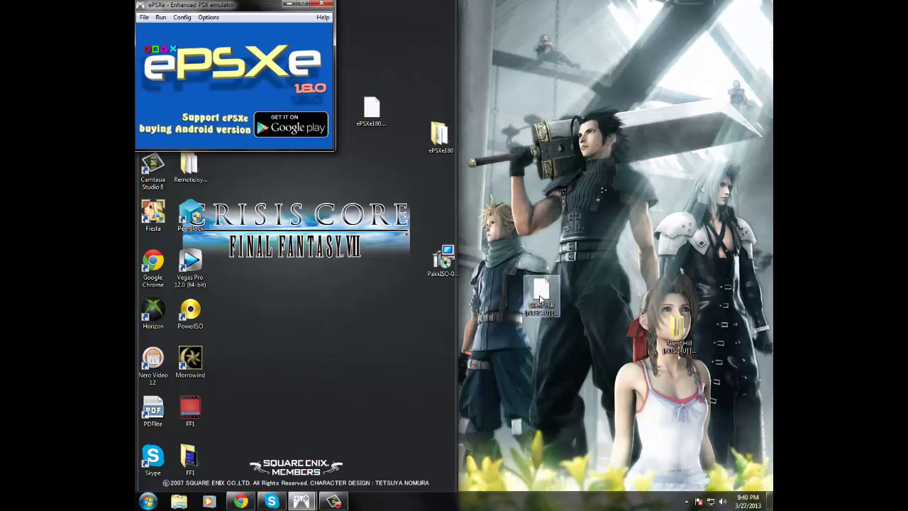
double_click(679, 332)
double_click(394, 85)
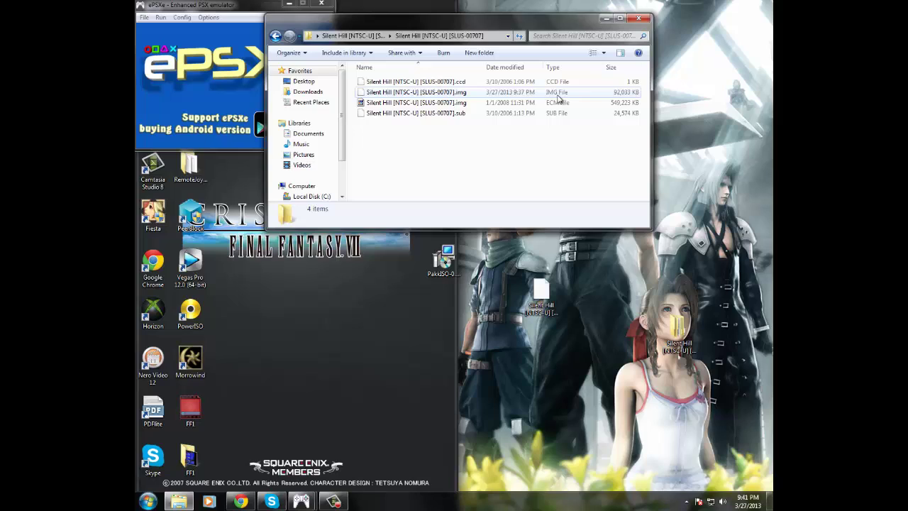
Bring up the installed-programs choice for opening the Silent Hill [NTSC-U] [SLUS-00707].sub file and start browsing for another program.
left_click(419, 287)
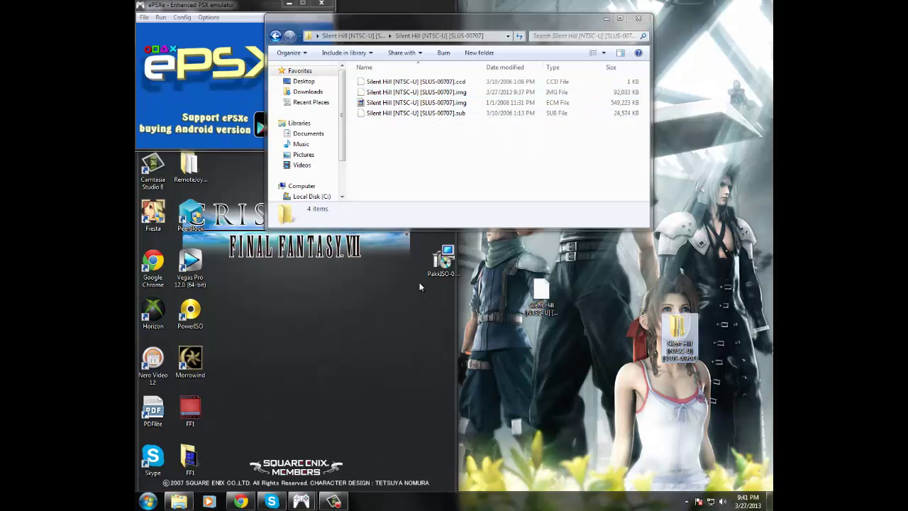
double_click(435, 115)
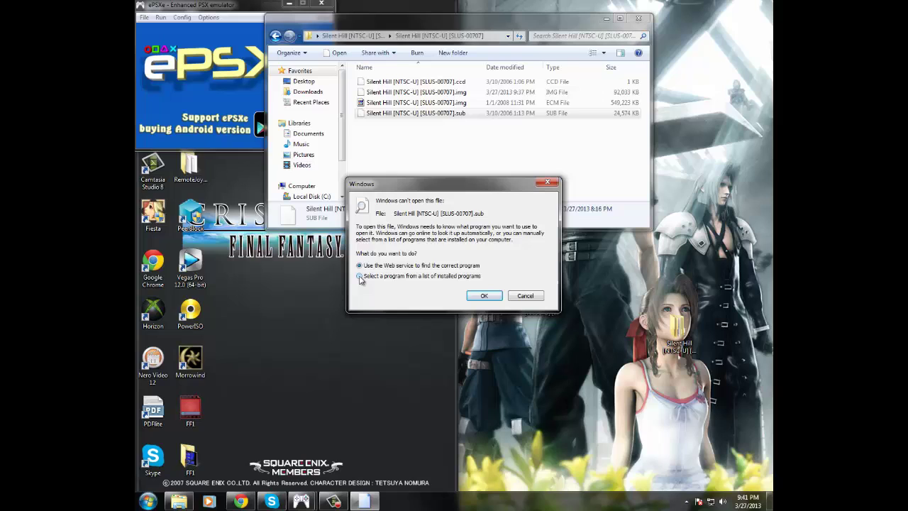
left_click(359, 276)
left_click(484, 295)
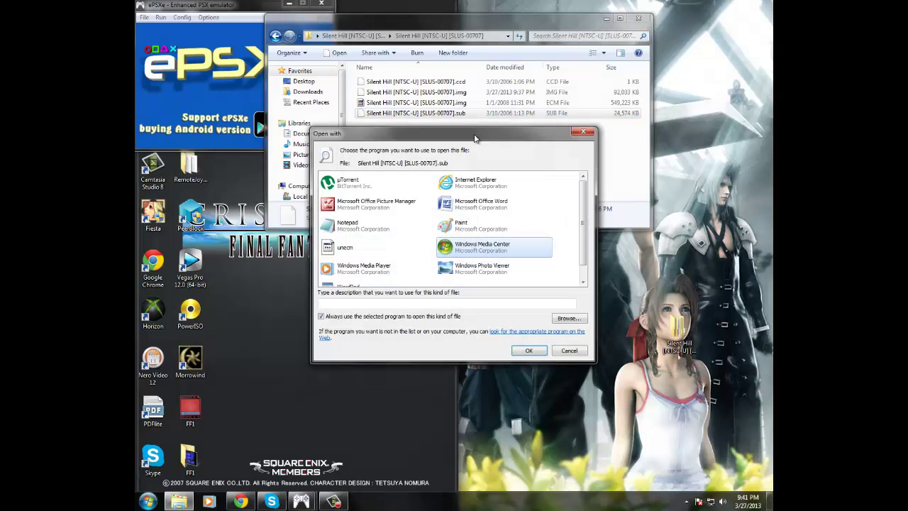
left_click(567, 318)
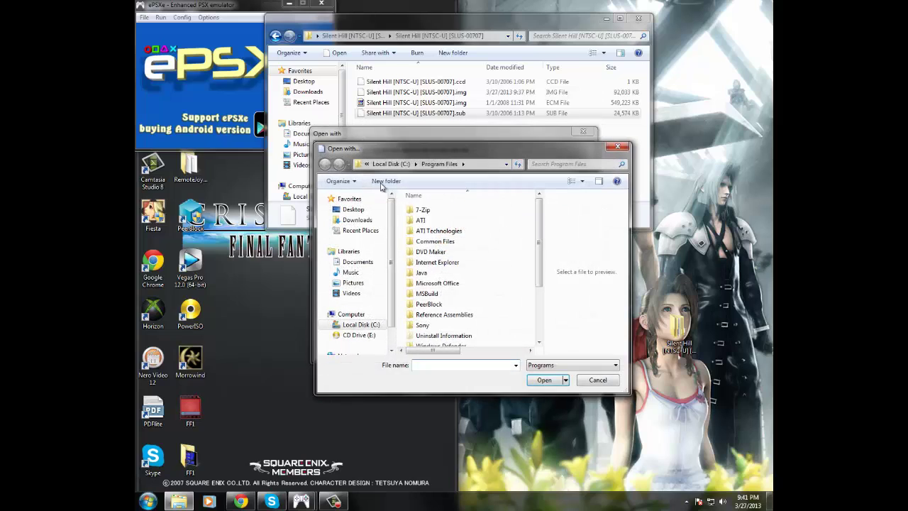
Locate unecm in the PakkISO folder under Program Files (x86) on drive C as the opening program, and dismiss the program choice.
left_click(391, 164)
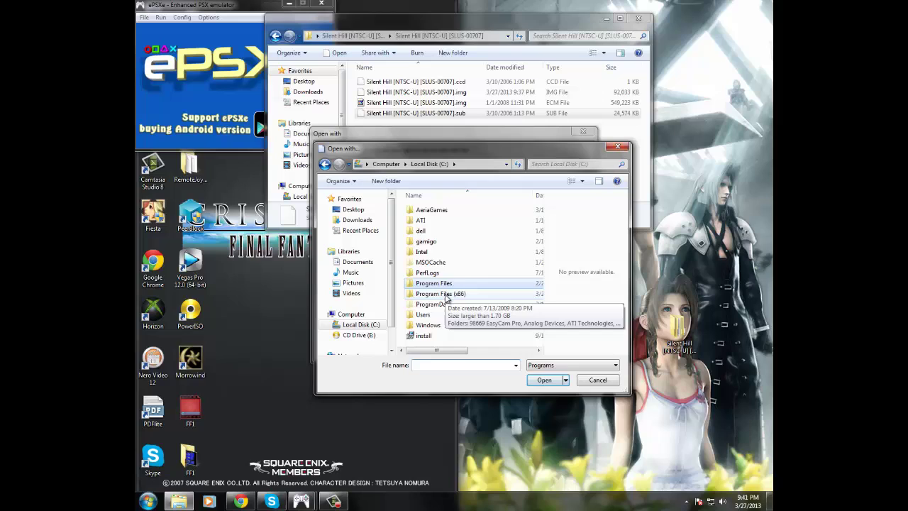
double_click(446, 293)
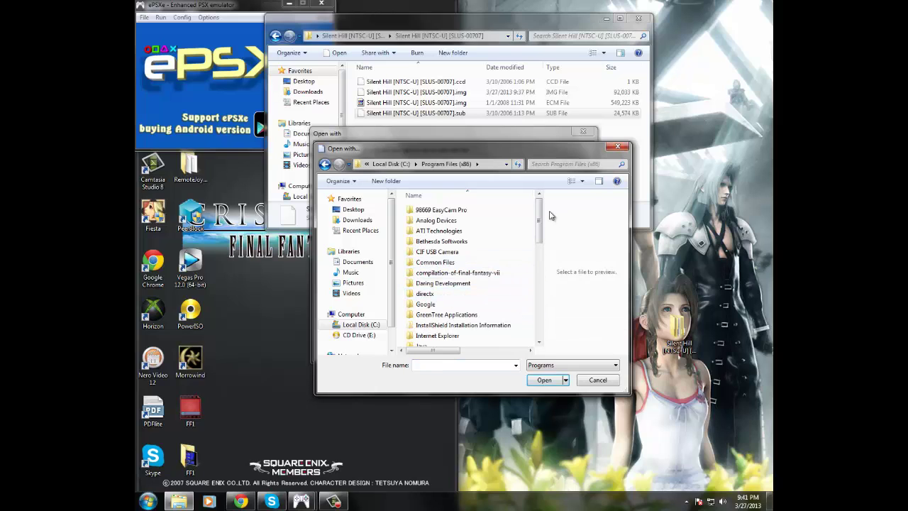
scroll(439, 234, "down", 6)
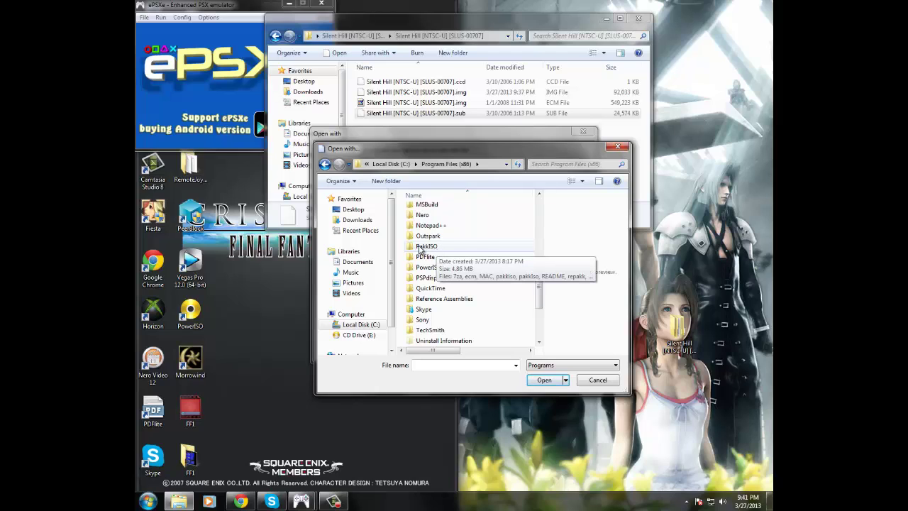
double_click(425, 247)
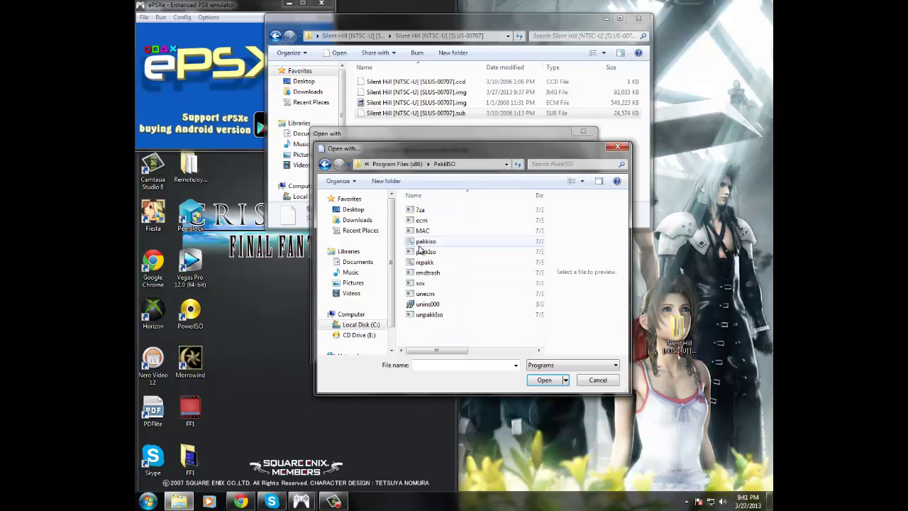
left_click(425, 294)
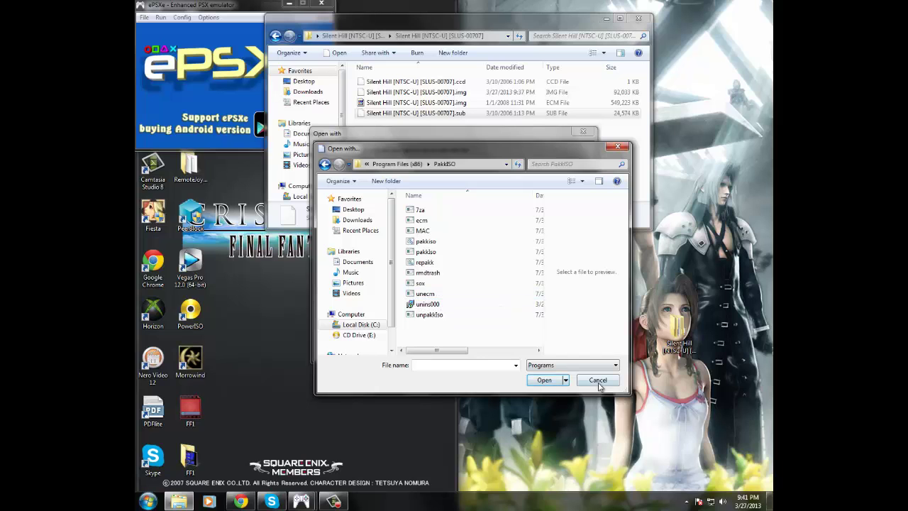
left_click(544, 379)
left_click(582, 132)
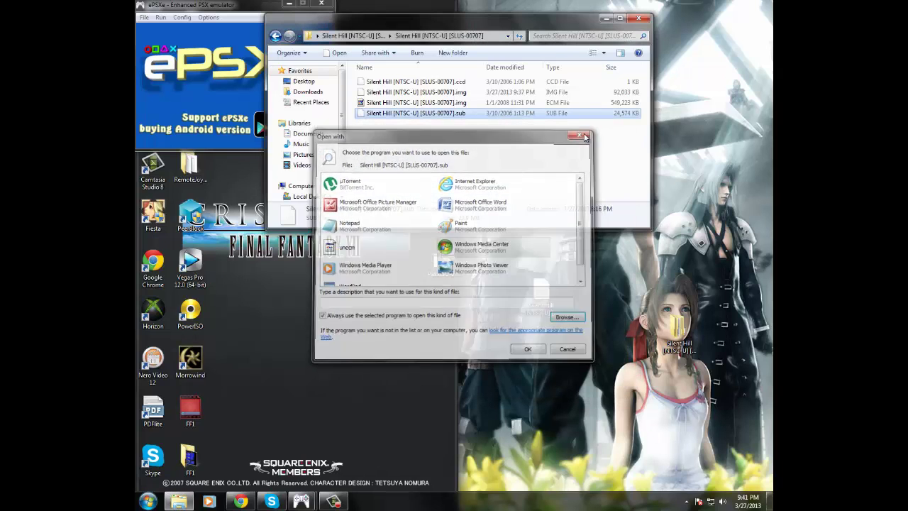
Start decoding the Silent Hill ECM file to an IMG file with unecm, stop the decoder early and close the game folder.
double_click(425, 103)
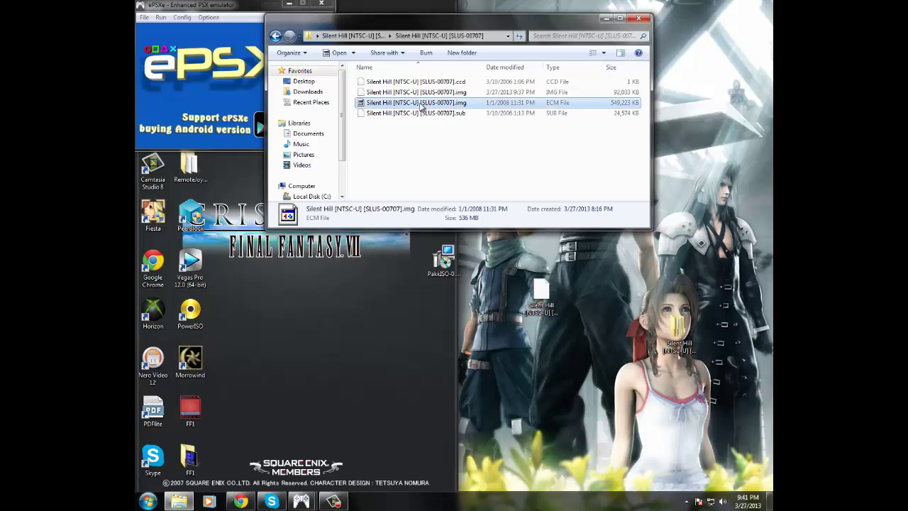
left_click(382, 244)
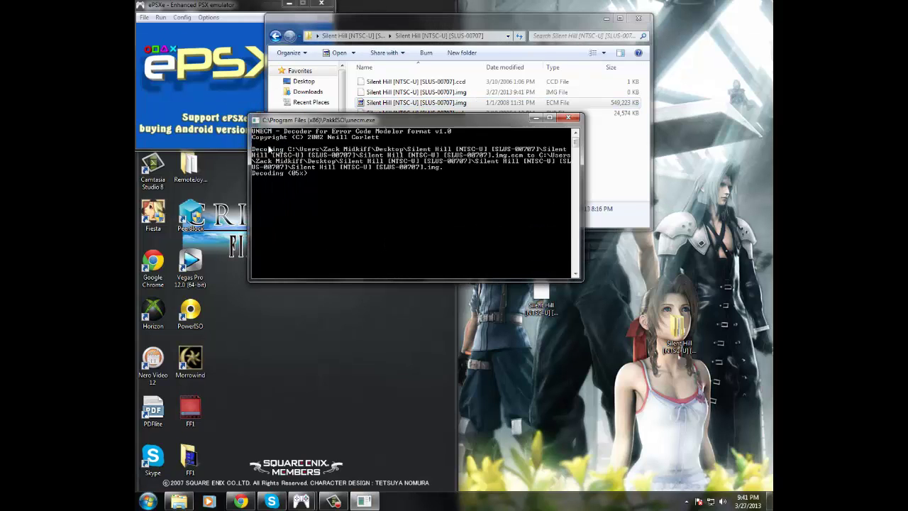
left_click(567, 117)
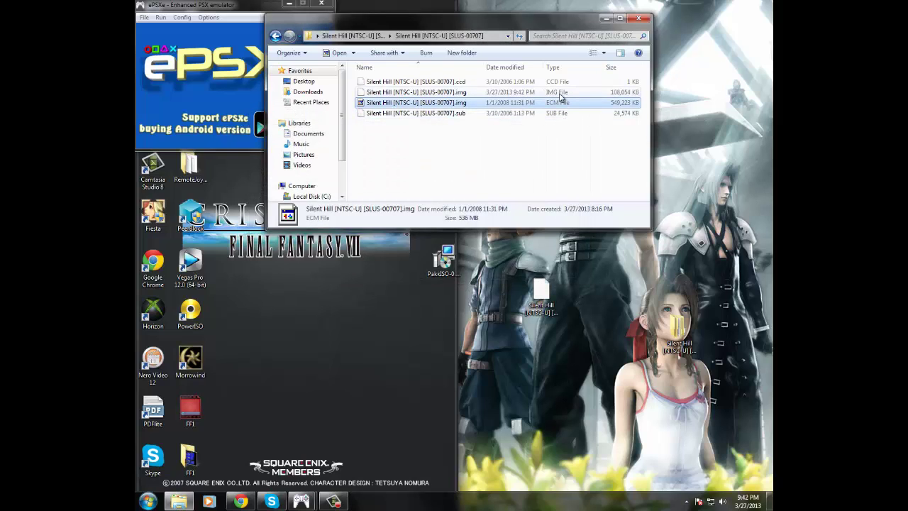
left_click(588, 93)
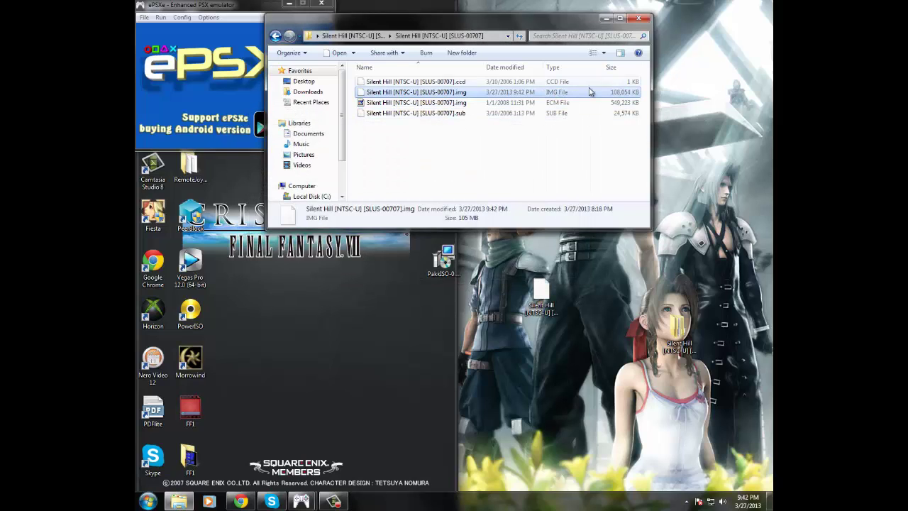
left_click(638, 20)
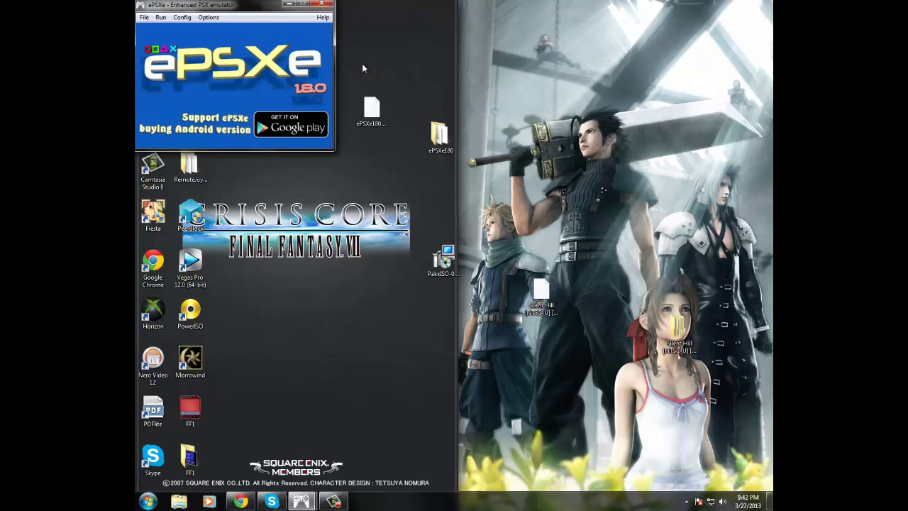
Run the Silent Hill [NTSC-U] [SLUS-00707].img disc image in ePSXe from the inner game folder on the desktop.
left_click_drag(234, 5, 440, 132)
left_click(351, 145)
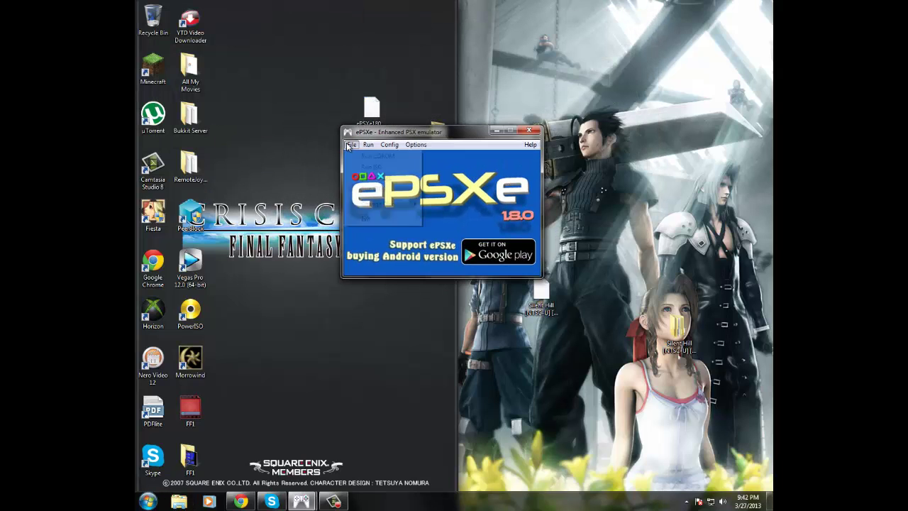
left_click(361, 167)
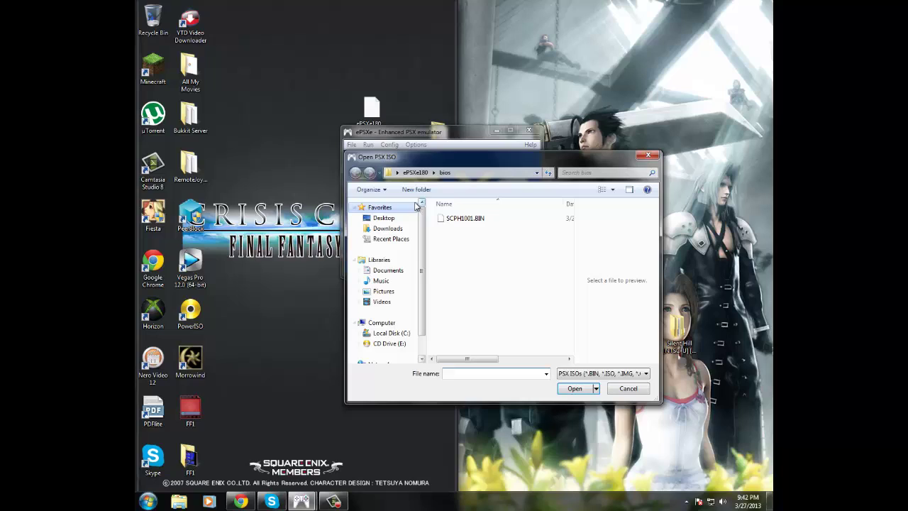
left_click(395, 218)
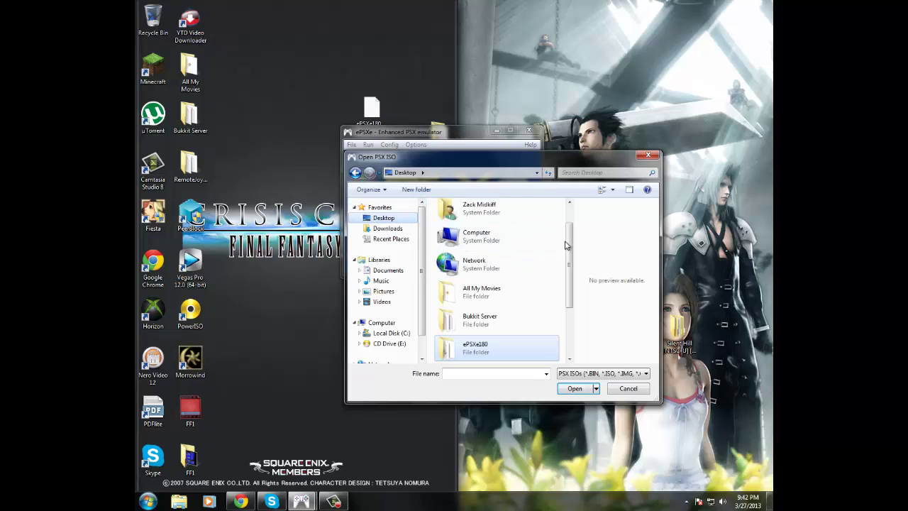
left_click_drag(568, 247, 572, 293)
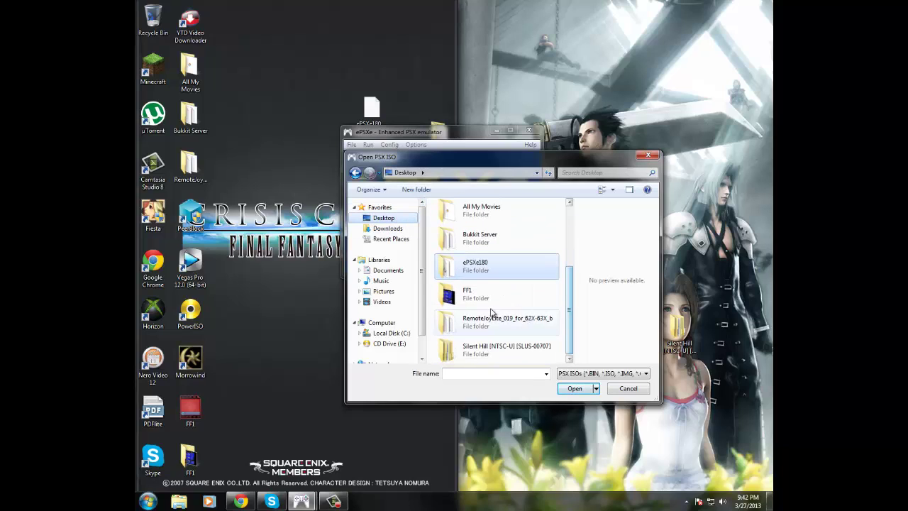
double_click(493, 348)
double_click(482, 219)
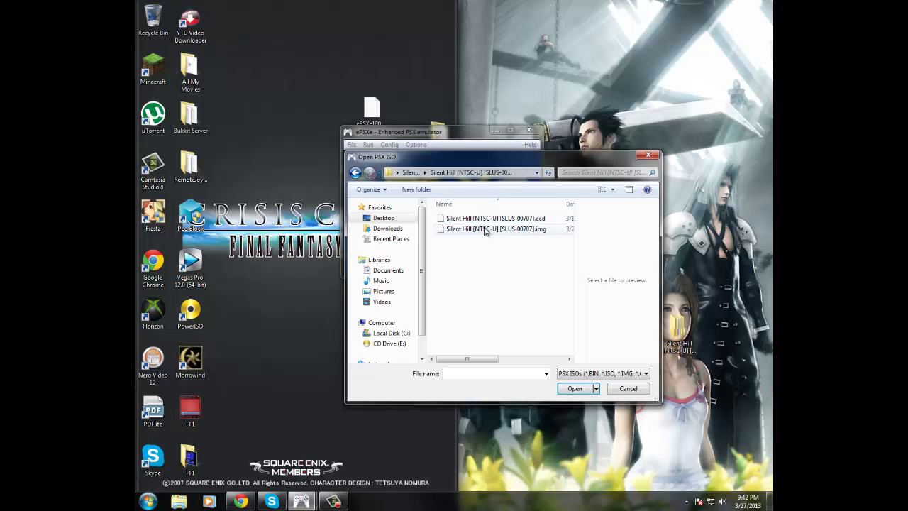
left_click(493, 229)
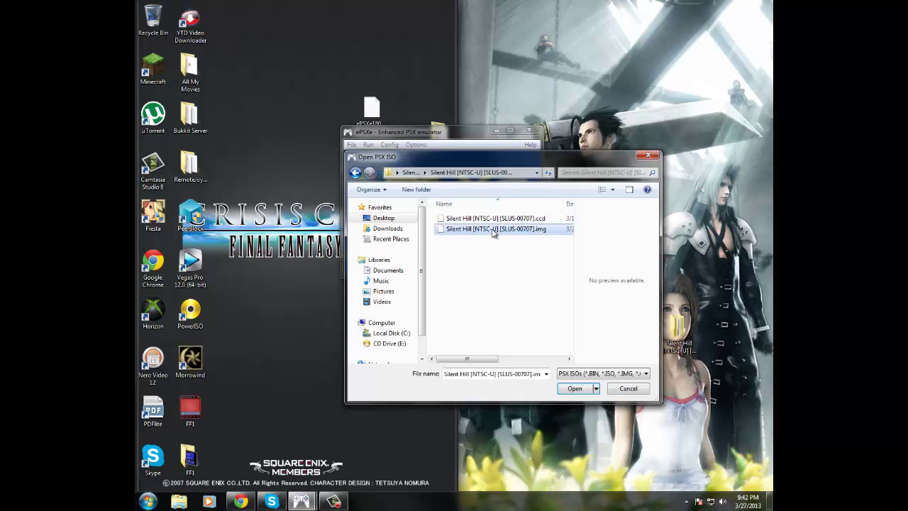
double_click(530, 231)
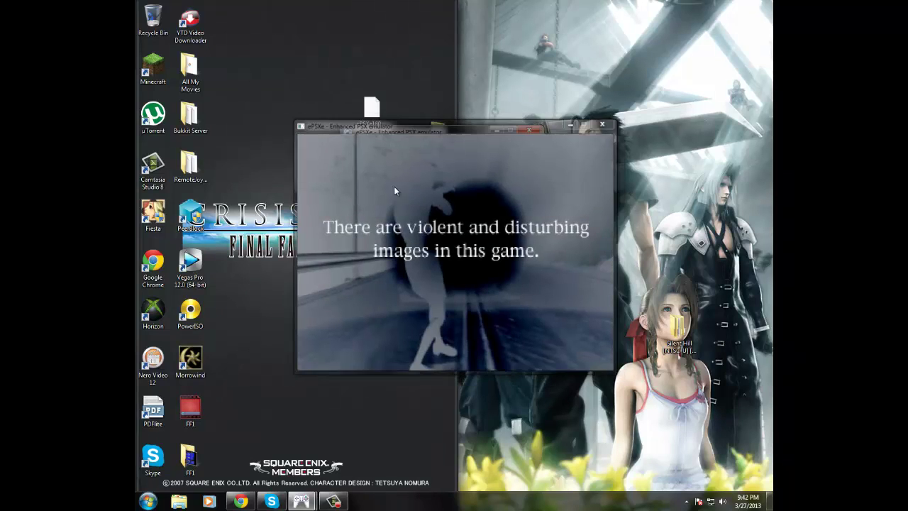
Quit the running game and relaunch ePSXe from the desktop's ePSXe180 folder.
key("Escape")
left_click(539, 137)
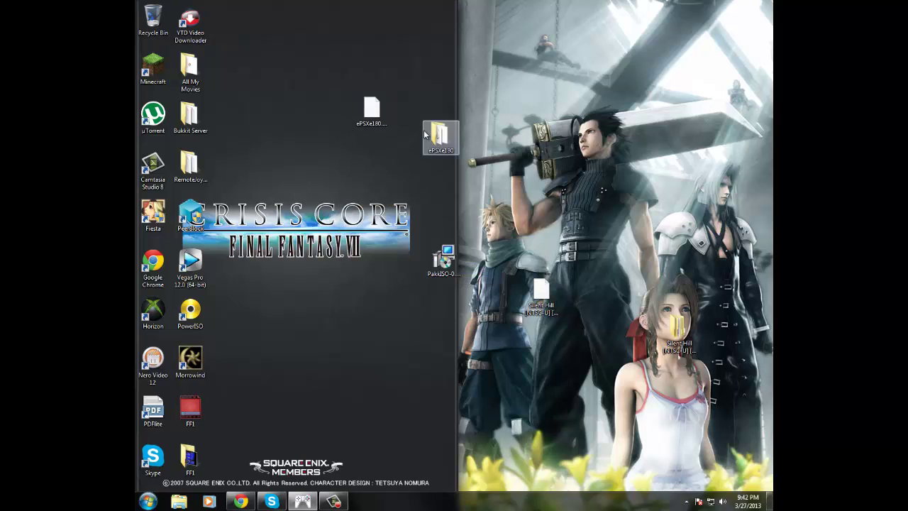
double_click(438, 136)
double_click(378, 191)
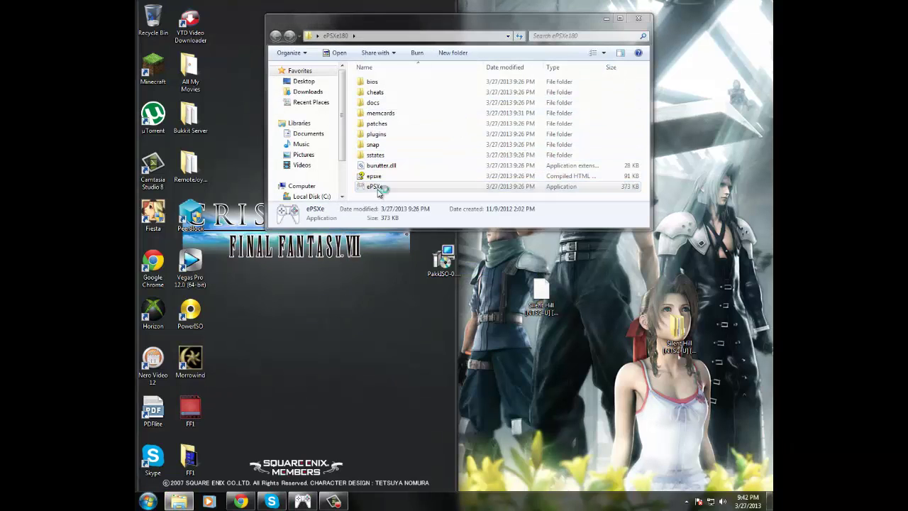
left_click(476, 261)
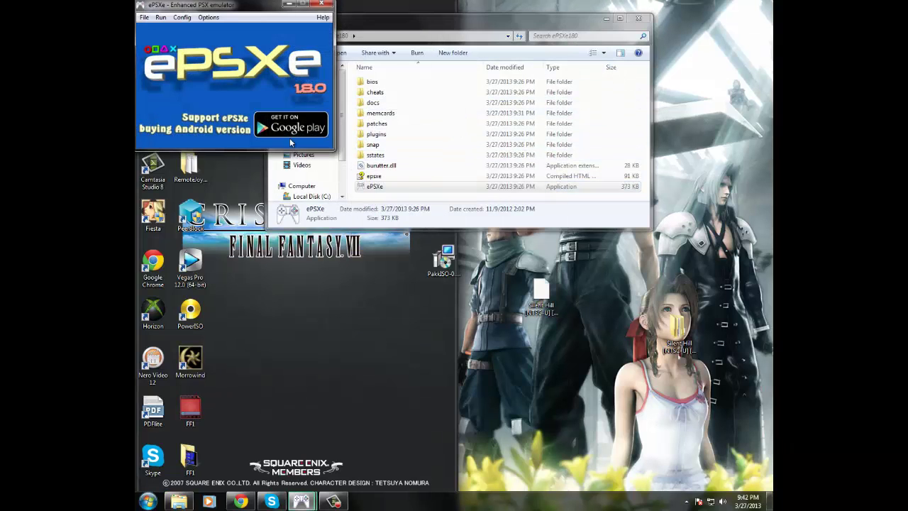
Open the game pad configuration for Port 1 Pad 1, select the L2 button's mapping and accept the controller settings.
left_click(160, 17)
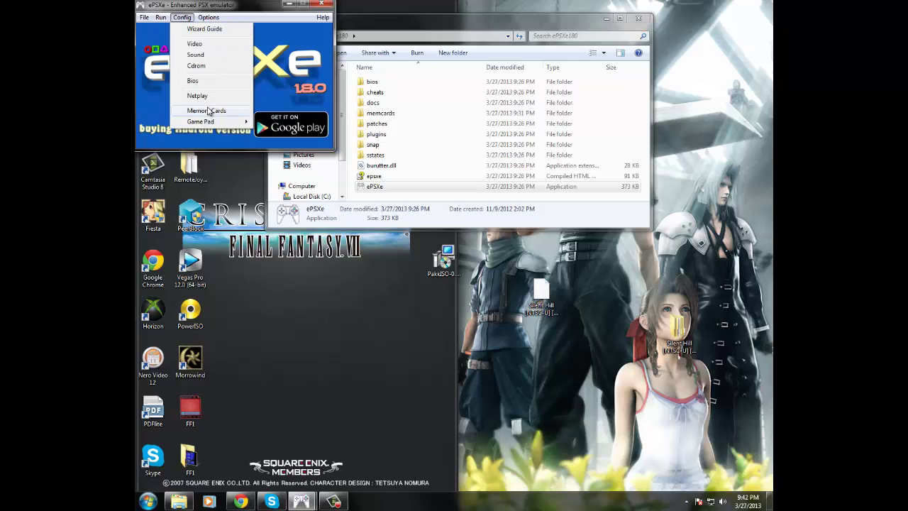
mouse_move(209, 122)
mouse_move(271, 125)
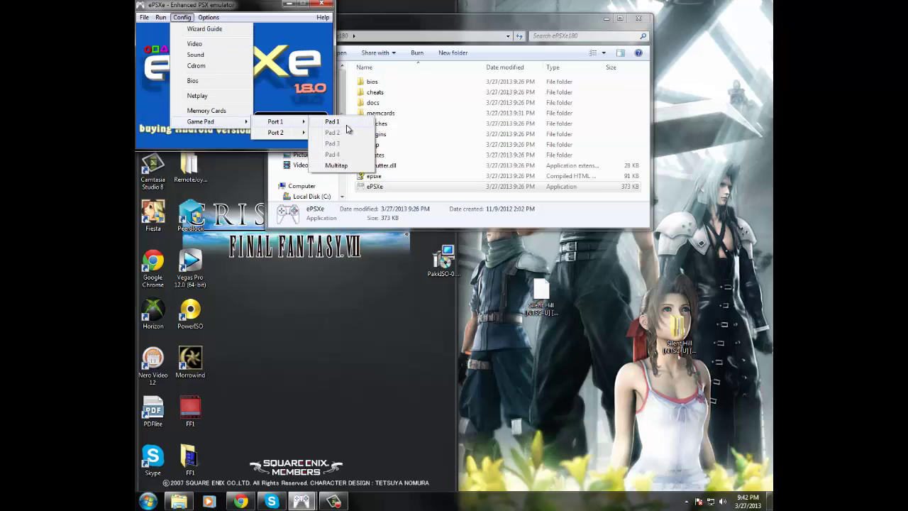
left_click(333, 124)
left_click_drag(255, 30, 406, 68)
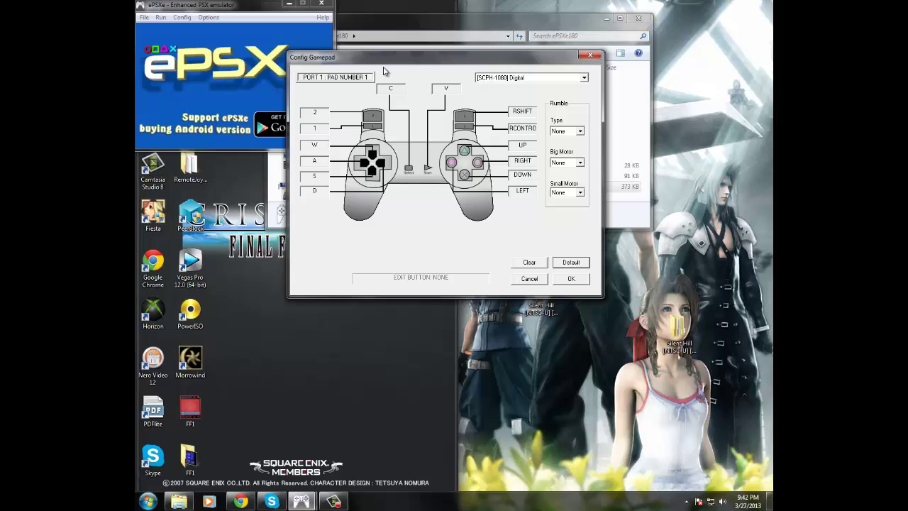
left_click(317, 112)
left_click(576, 280)
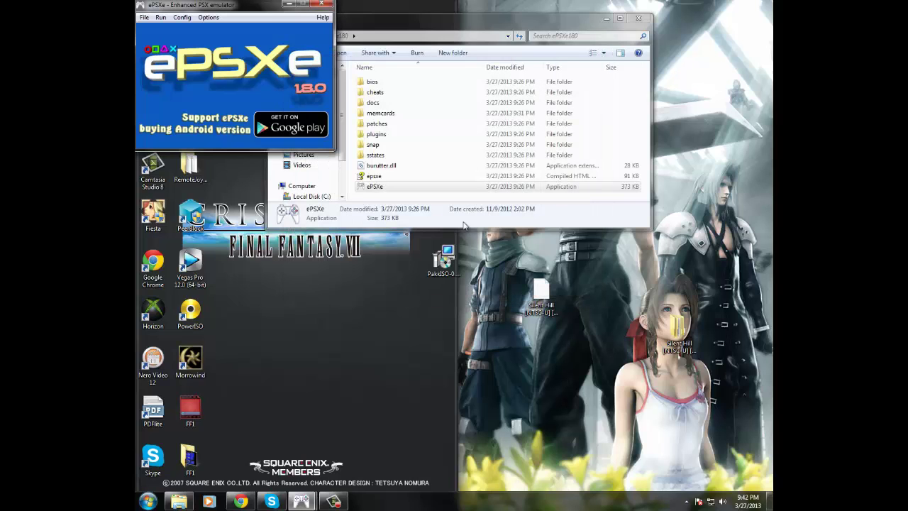
Close the ePSXe emulator and the ePSXe180 folder window.
left_click(160, 17)
left_click(321, 4)
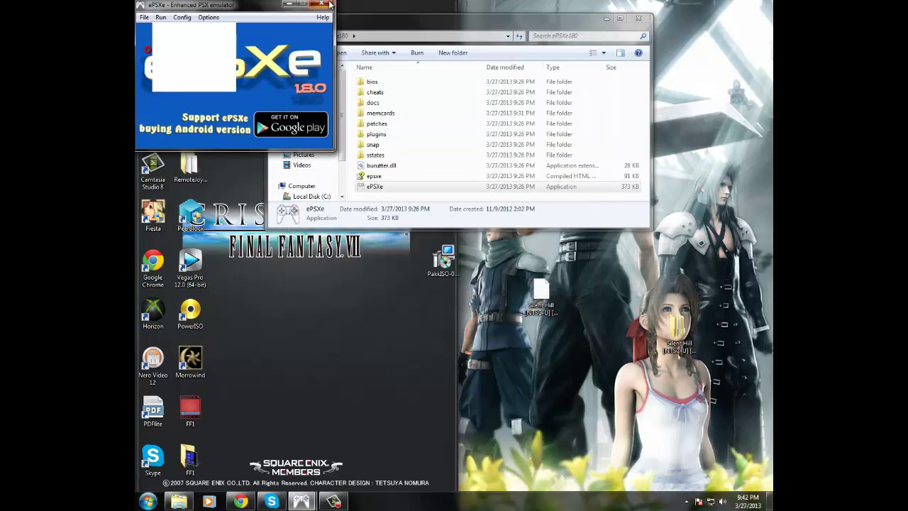
left_click(321, 4)
left_click(634, 20)
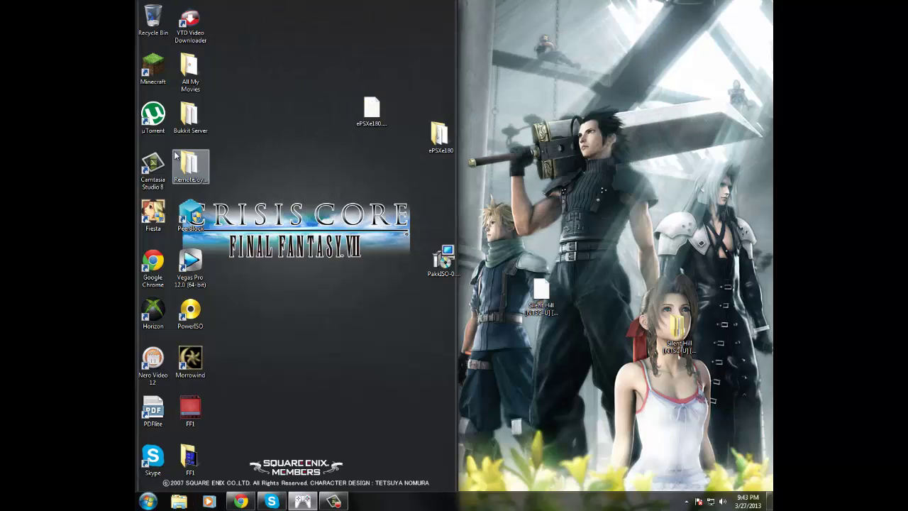